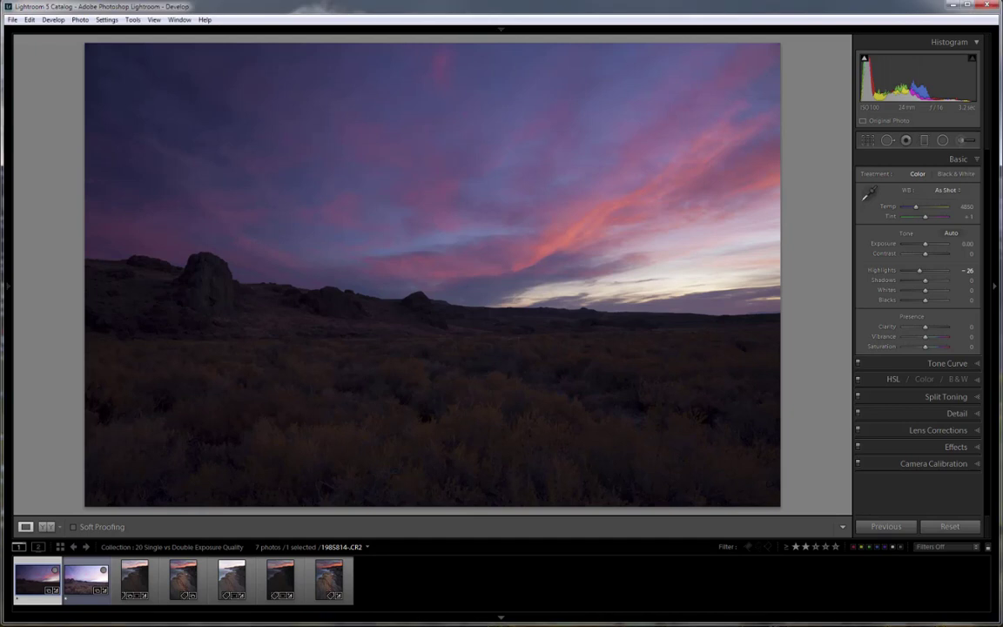
# Step: Compare both desert exposures, then set the dark one to Exposure +0.71, Shadows +100, Blacks +24 and zoom to 1:1
pyautogui.click(86, 579)
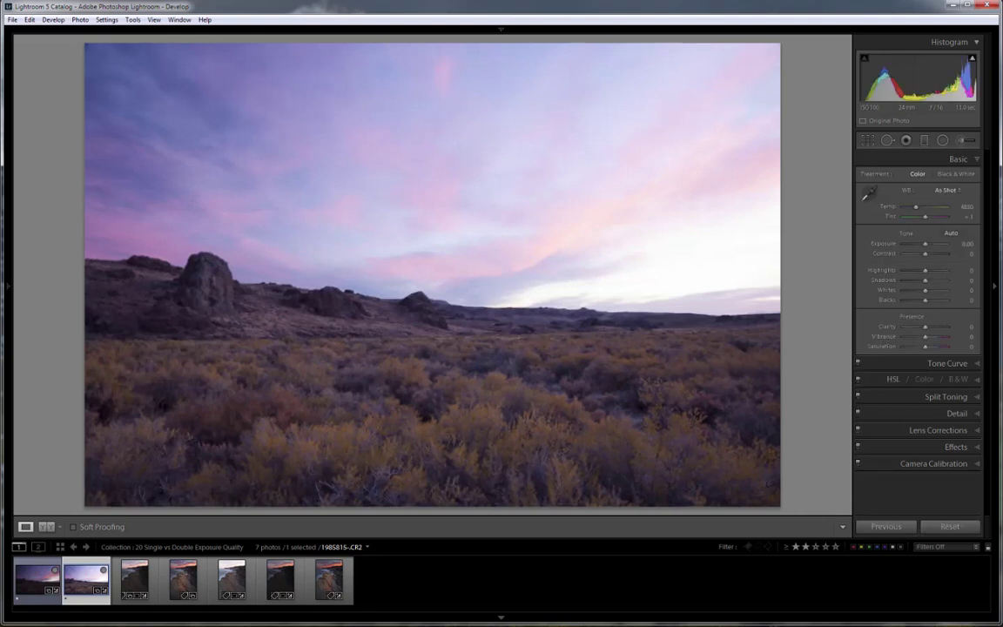
pyautogui.press('Left')
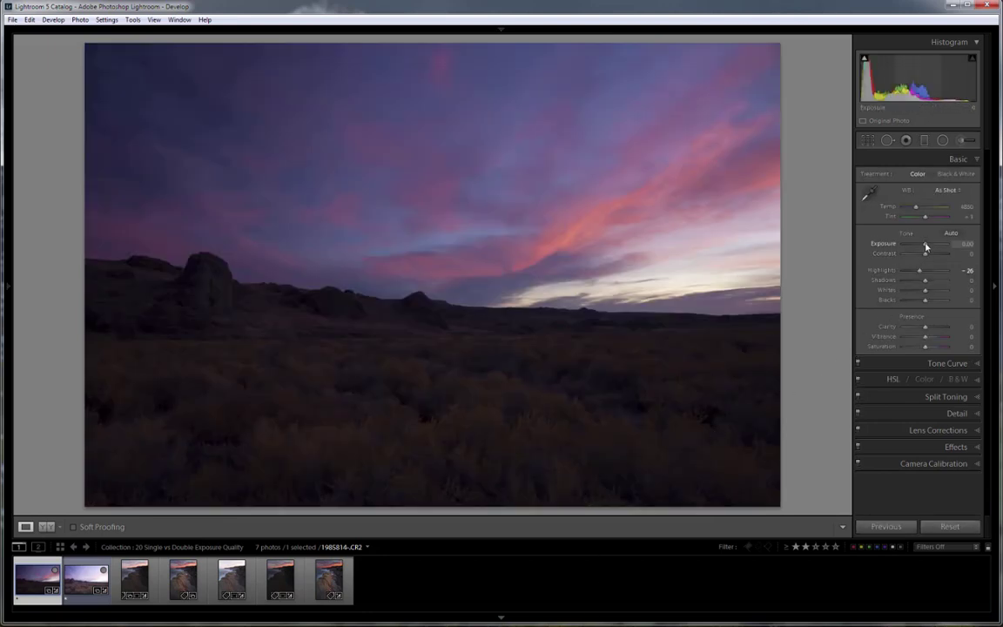
pyautogui.moveTo(926, 246); pyautogui.dragTo(931, 300)
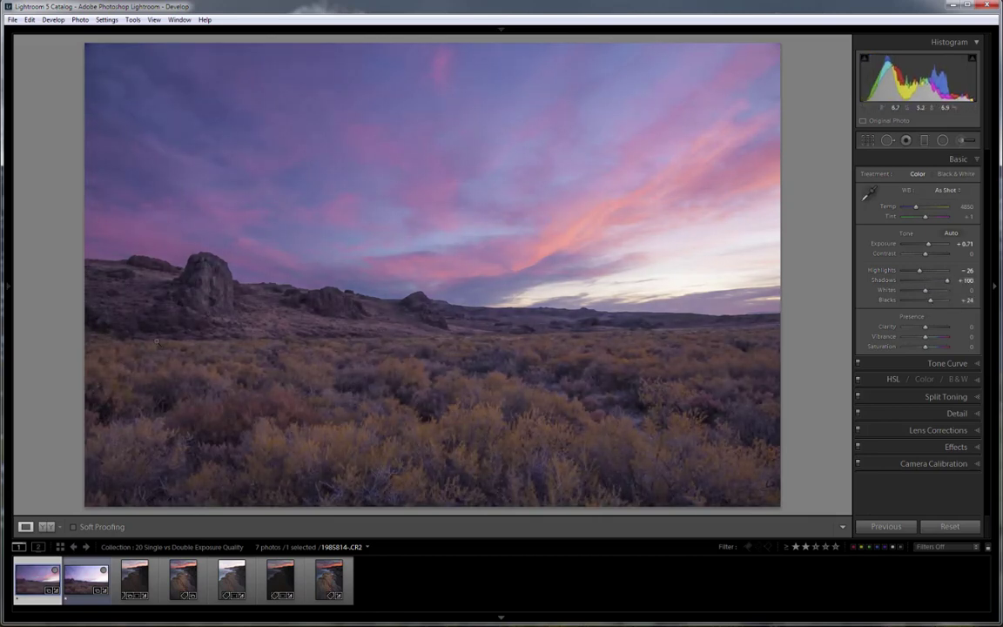
pyautogui.click(159, 322)
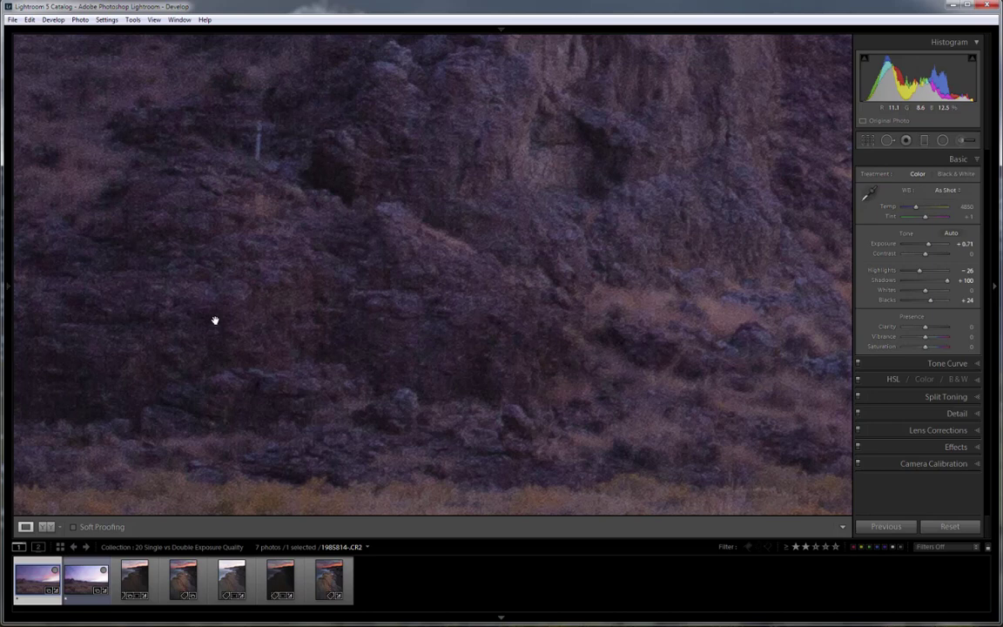
# Step: Compare the 1:1 rock detail against the brighter exposure, then fit the brightened photo in view
pyautogui.press('Right')
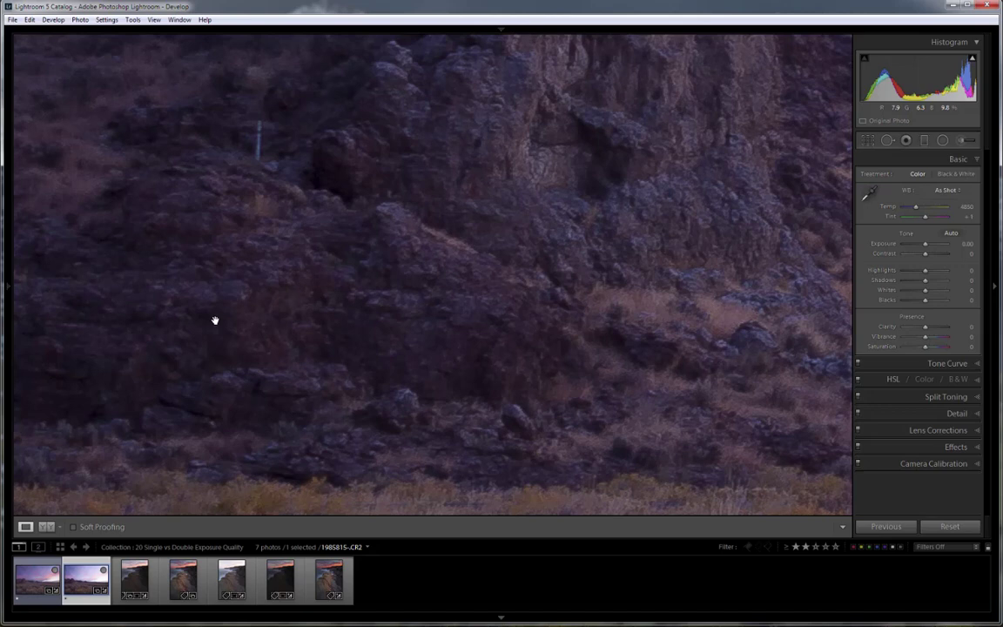
pyautogui.press('Left')
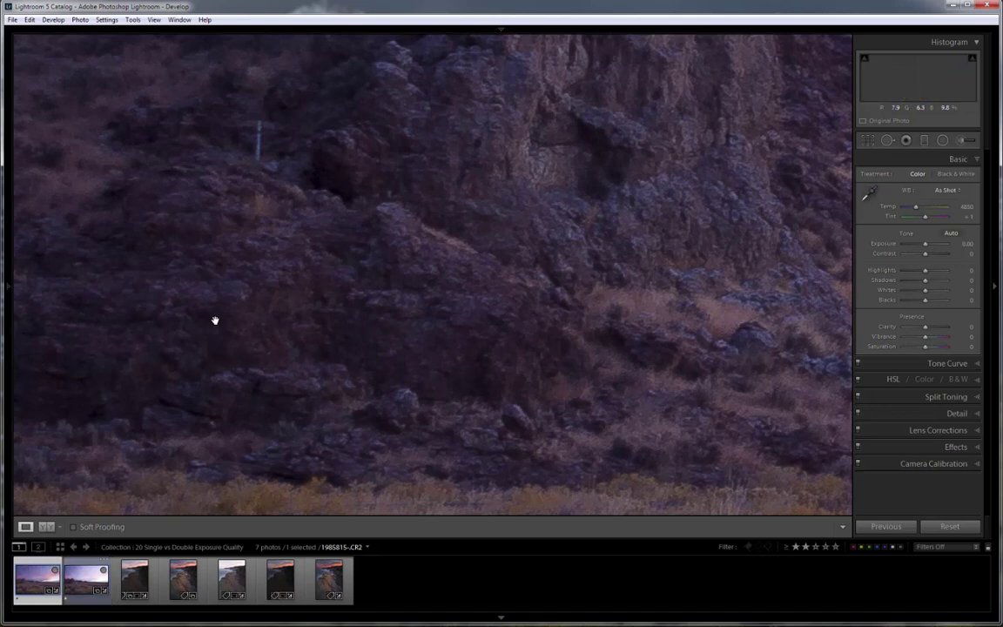
pyautogui.click(215, 320)
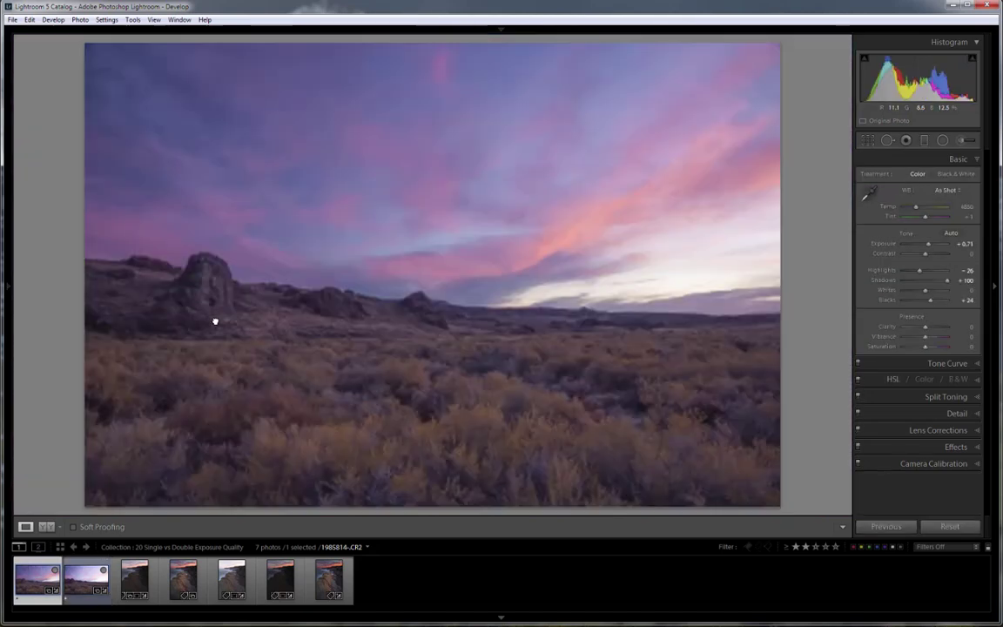
# Step: Reset Exposure, Shadows and Blacks on the dark desert photo to 0
pyautogui.doubleClick(929, 243)
pyautogui.doubleClick(949, 280)
pyautogui.doubleClick(930, 300)
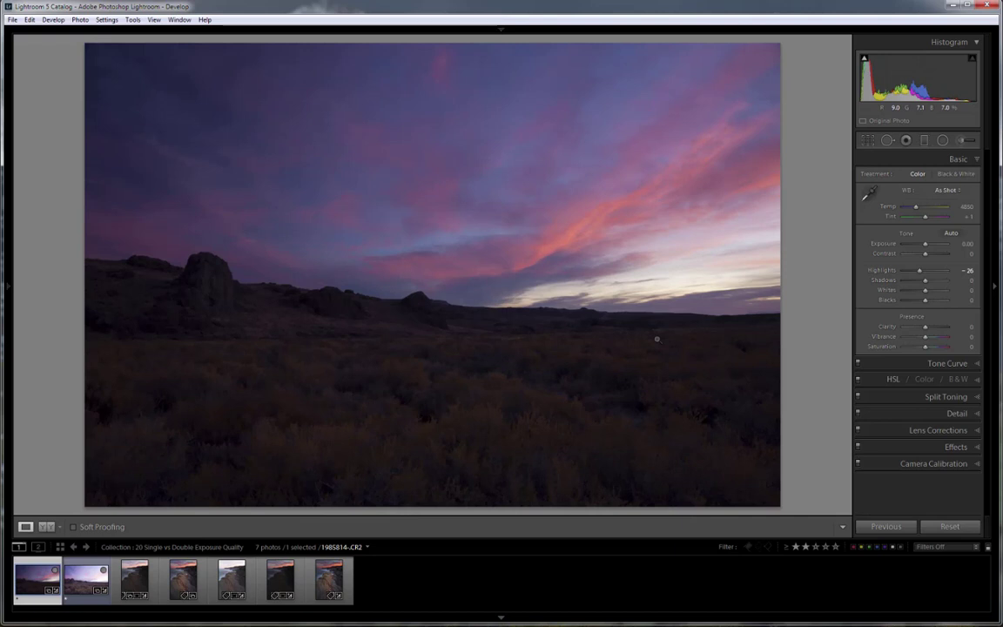
# Step: Tone the brighter desert frame down to Exposure -0.95 and Highlights -88
pyautogui.press('Right')
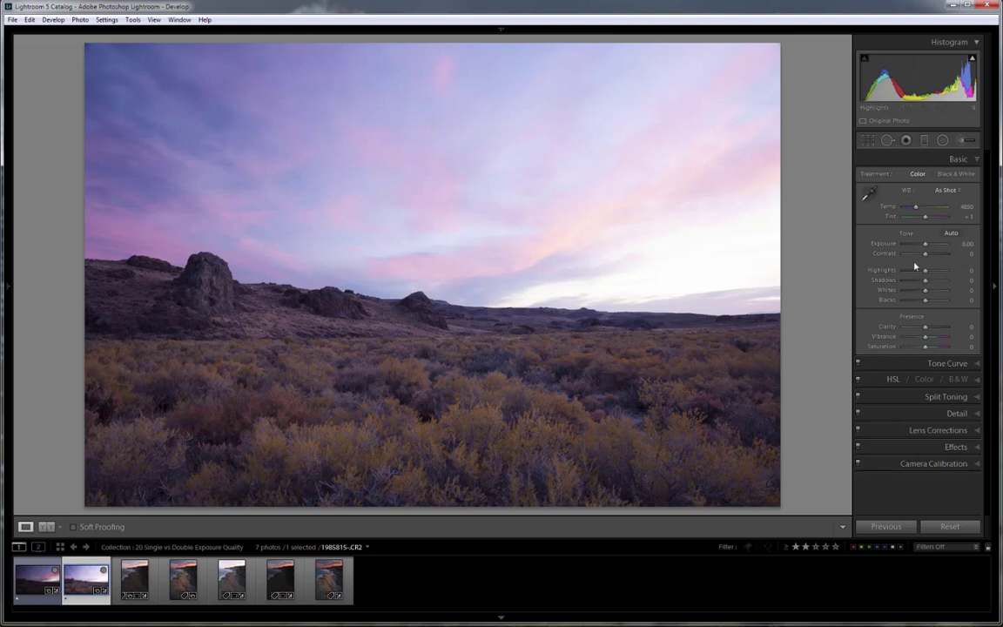
pyautogui.moveTo(925, 247)
pyautogui.mouseDown()
pyautogui.moveTo(915, 277)
pyautogui.moveTo(905, 277)
pyautogui.moveTo(921, 244)
pyautogui.mouseUp()
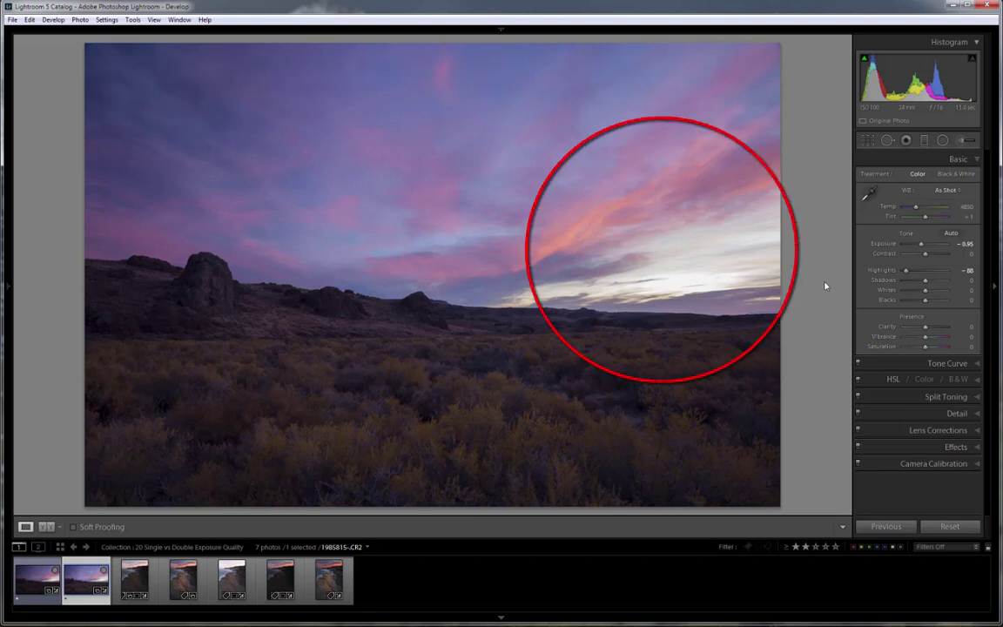
pyautogui.press('Left')
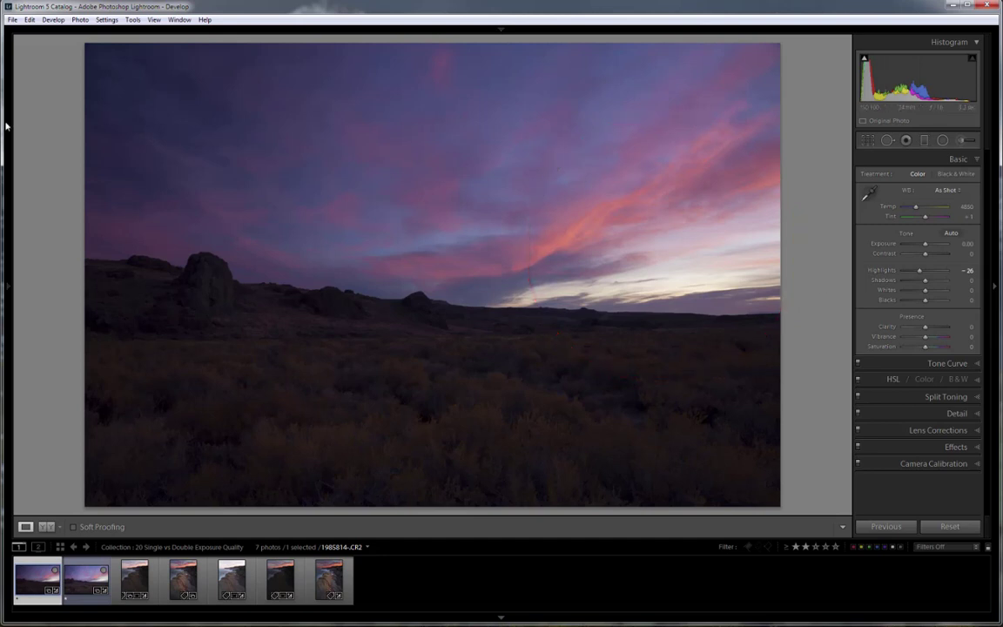
pyautogui.moveTo(7, 126)
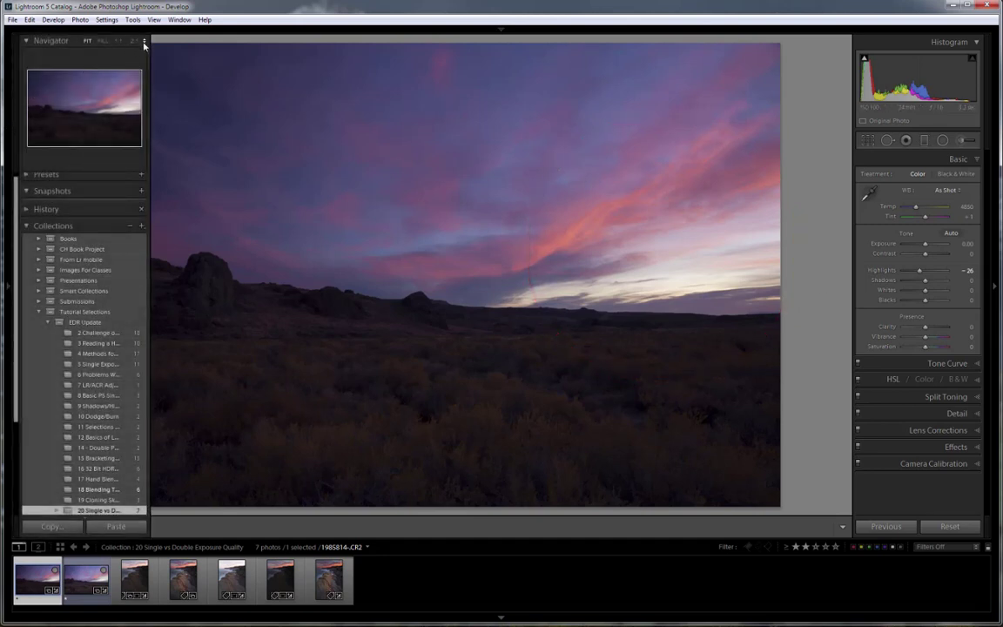
pyautogui.click(143, 42)
pyautogui.click(111, 87)
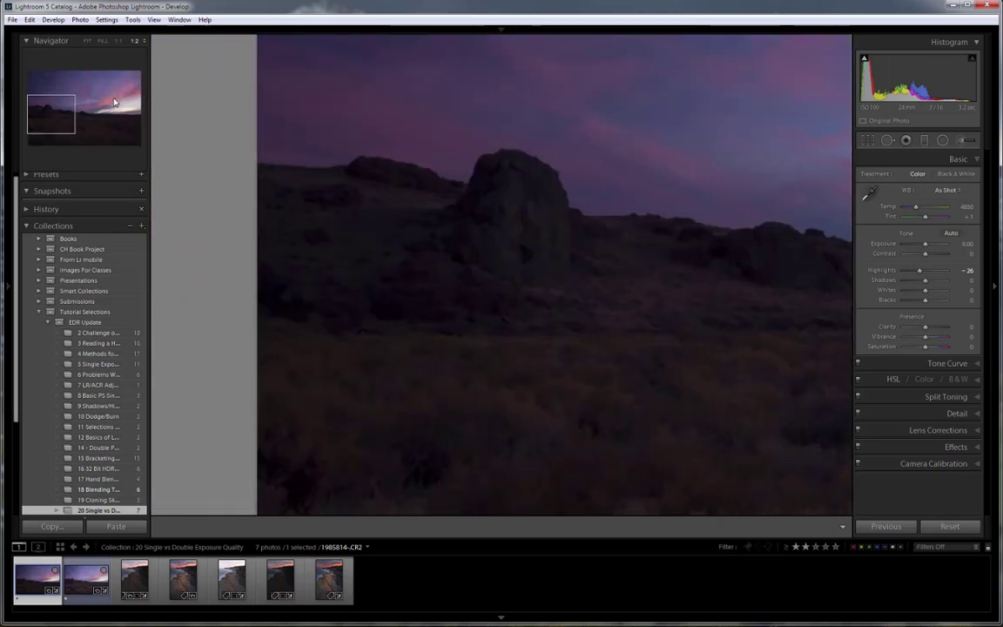
pyautogui.moveTo(804, 176); pyautogui.dragTo(352, 231)
pyautogui.moveTo(821, 201); pyautogui.dragTo(275, 229)
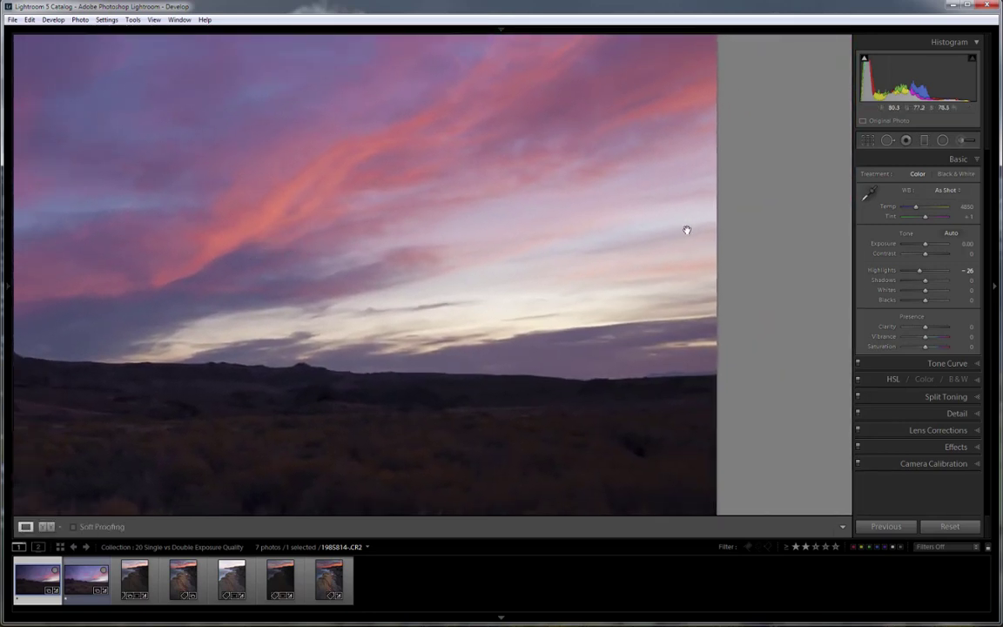
pyautogui.press('Right')
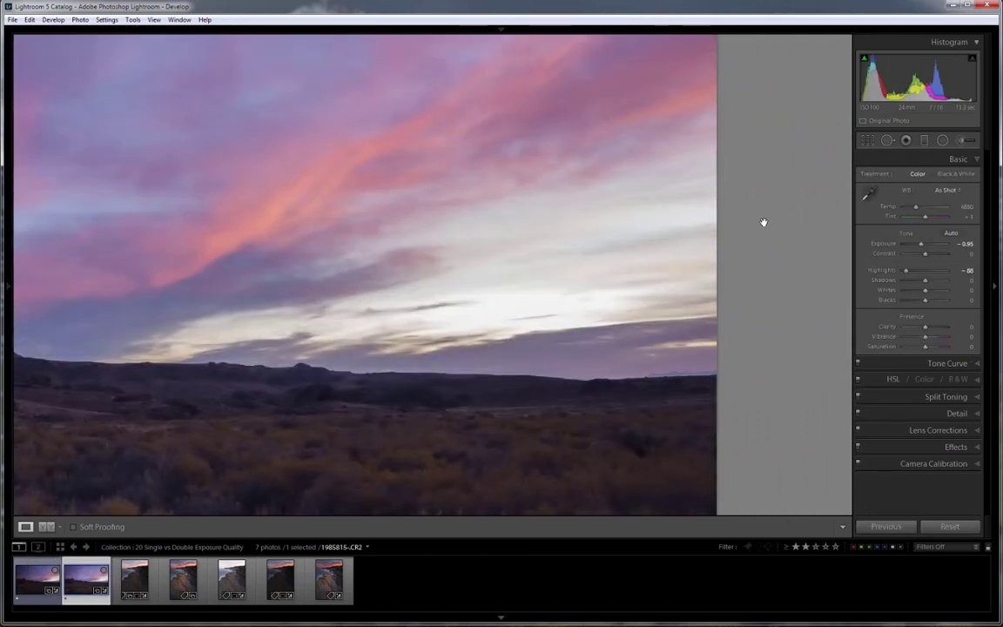
pyautogui.press('Left')
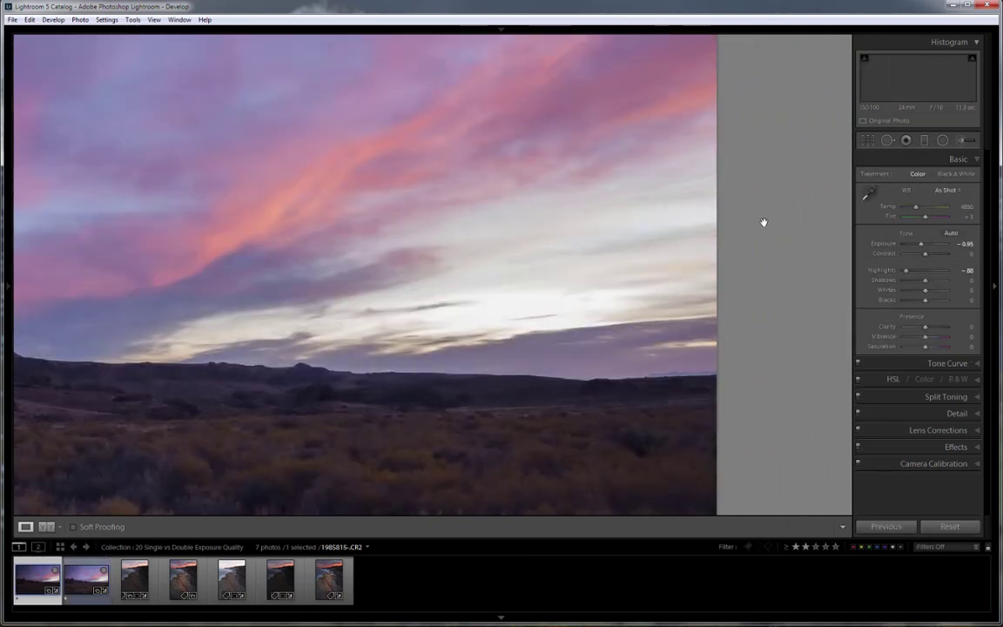
pyautogui.click(764, 222)
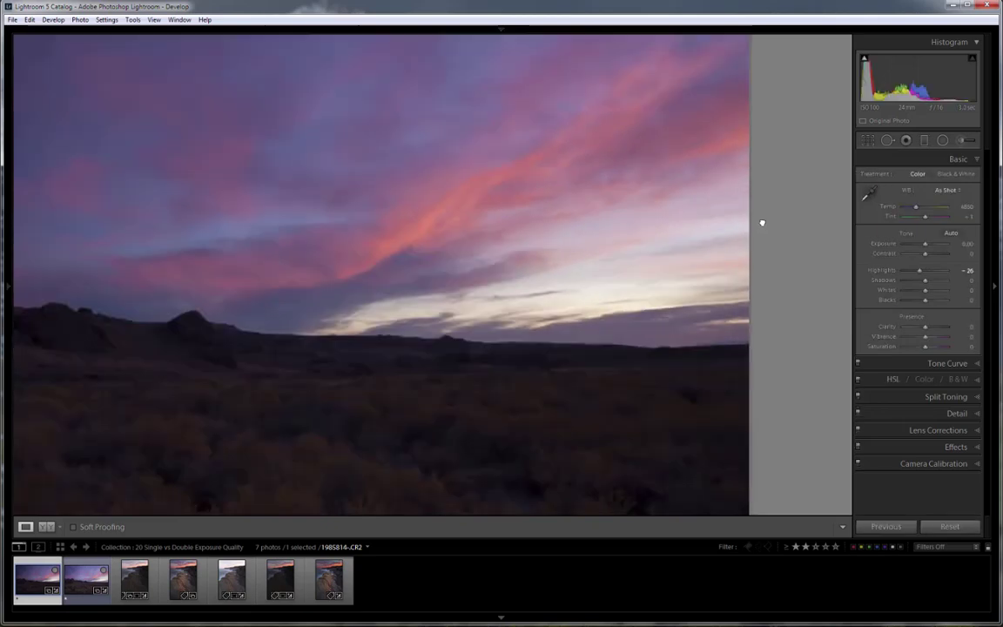
# Step: Step through the coastal sunset raw frames and blends, ending on the darker raw frame 3024878
pyautogui.click(148, 592)
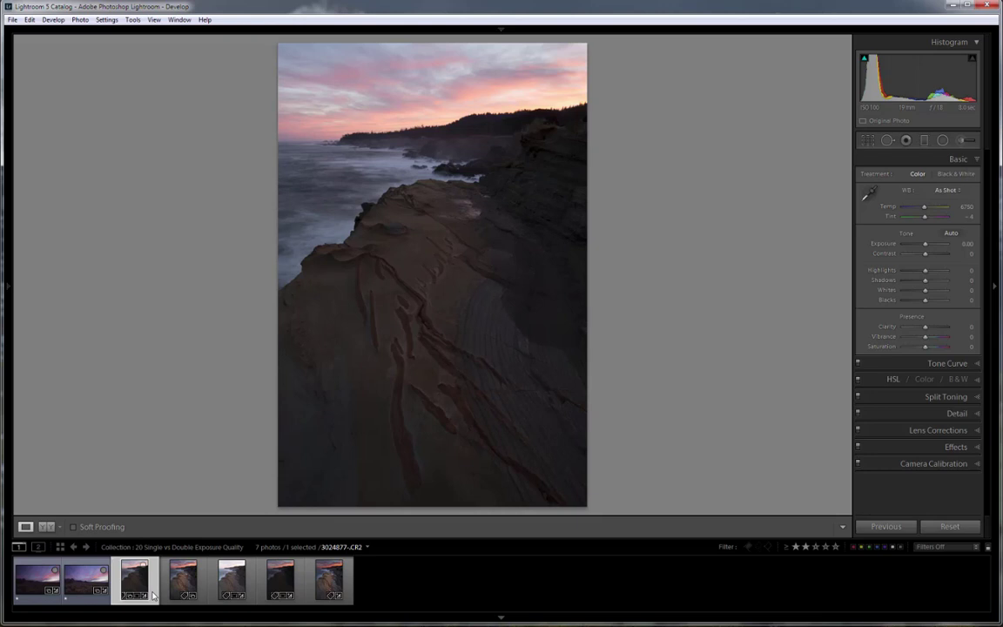
pyautogui.press('Right')
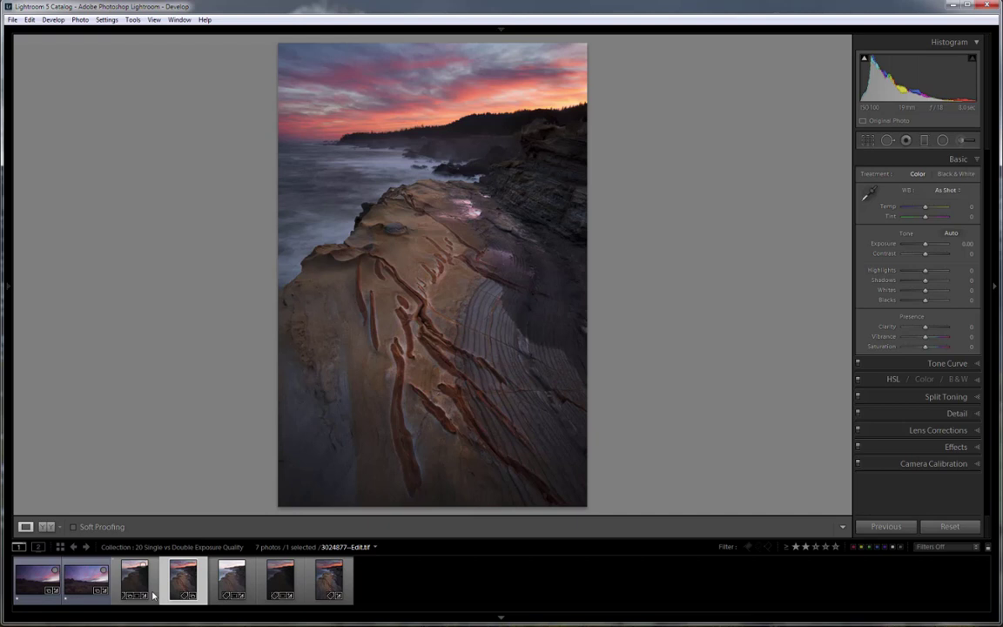
pyautogui.moveTo(190, 587); pyautogui.dragTo(212, 589)
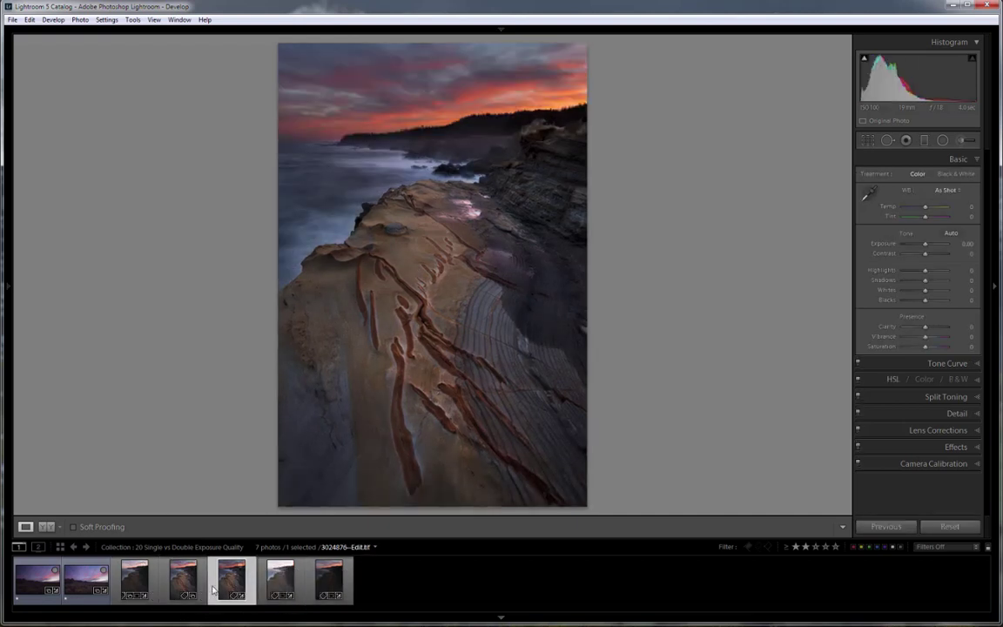
pyautogui.press('Right')
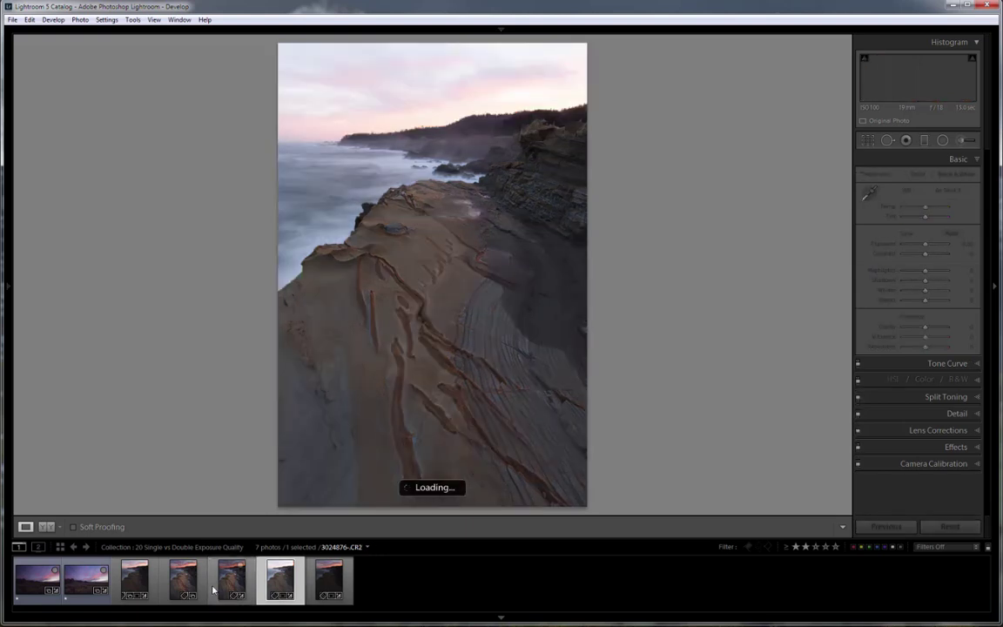
pyautogui.press('Right')
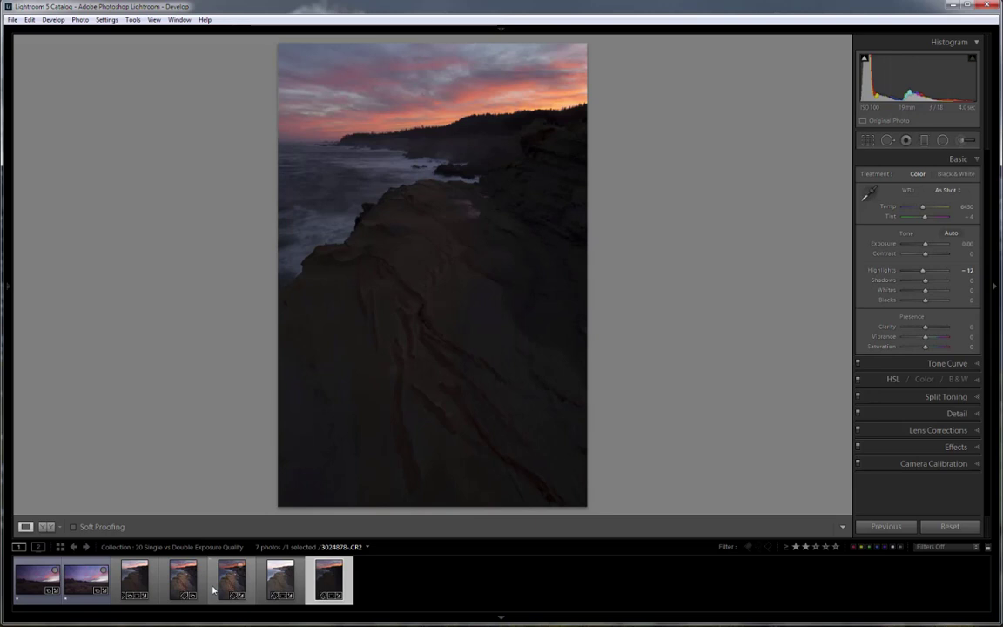
# Step: Zoom into the sunset sky of blend 3024876-Edit.tif and compare it with the other blend
pyautogui.click(184, 581)
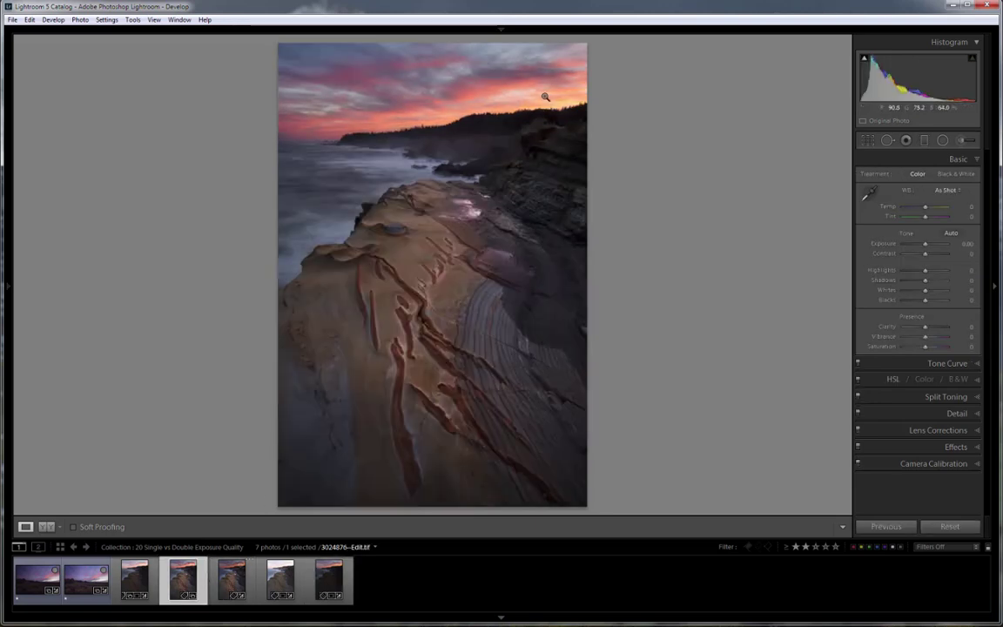
pyautogui.moveTo(545, 97); pyautogui.dragTo(464, 256)
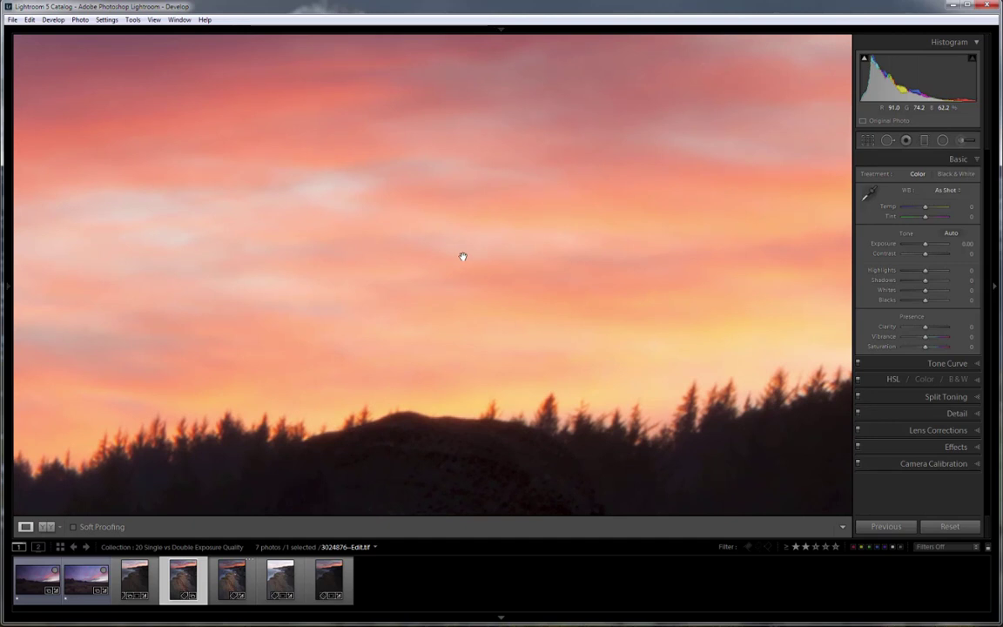
pyautogui.press('Right')
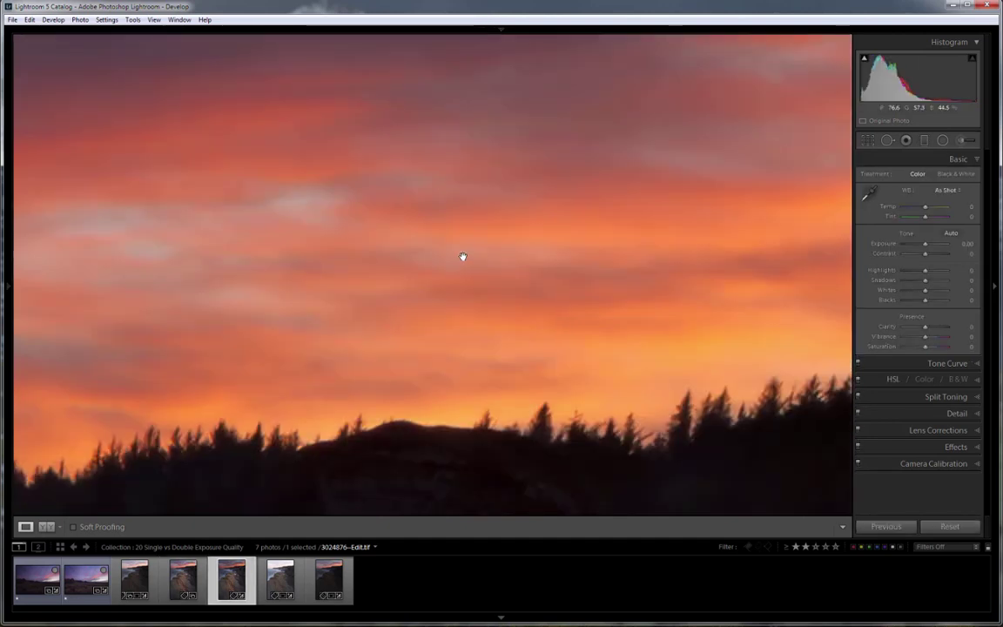
pyautogui.press('Left')
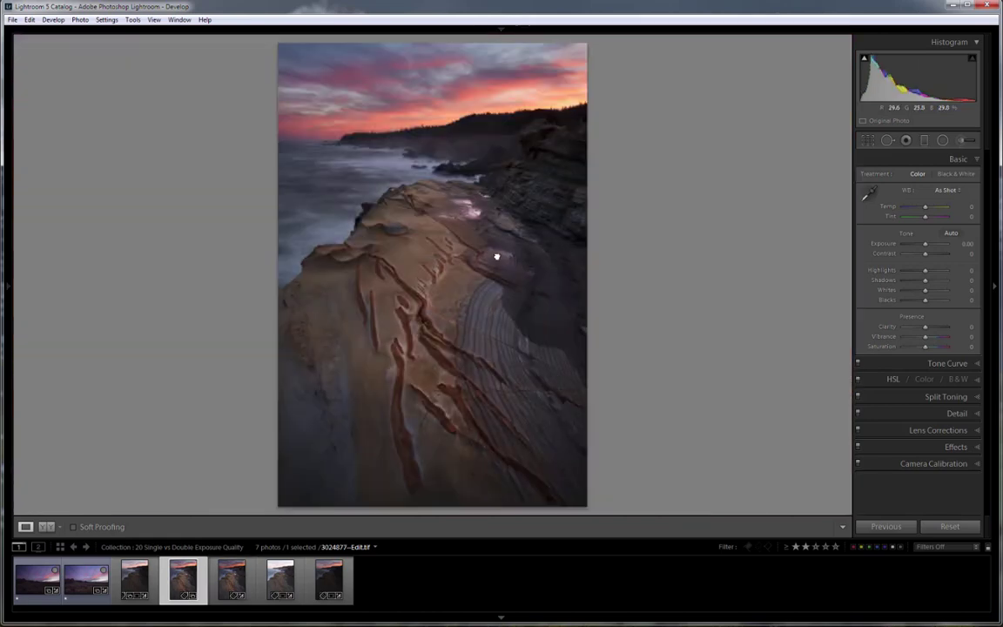
# Step: Compare the rock-pool detail between 3024876-Edit.tif and 3024877-Edit.tif
pyautogui.click(498, 255)
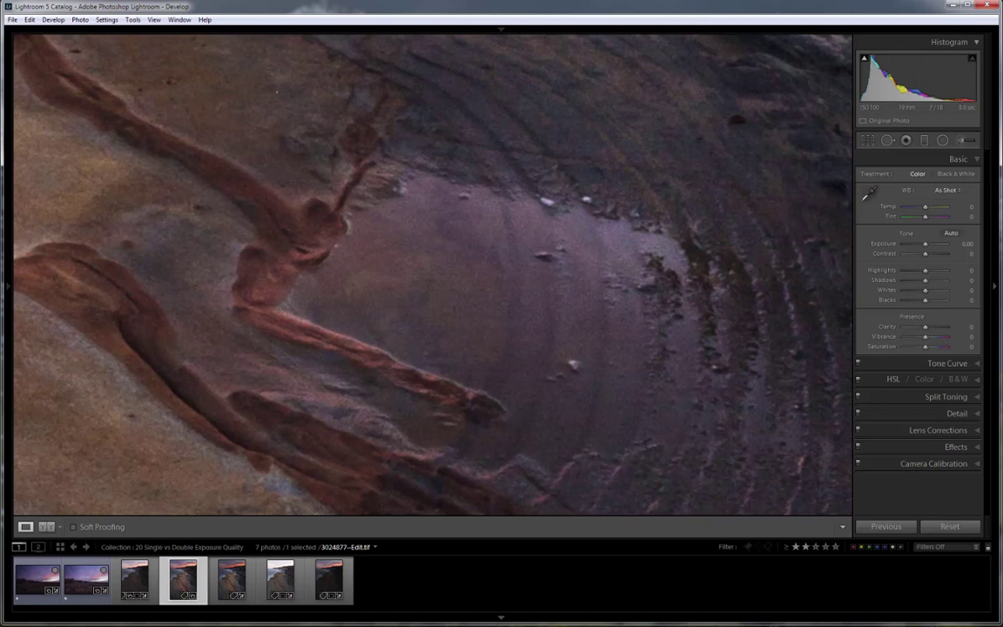
pyautogui.click(232, 579)
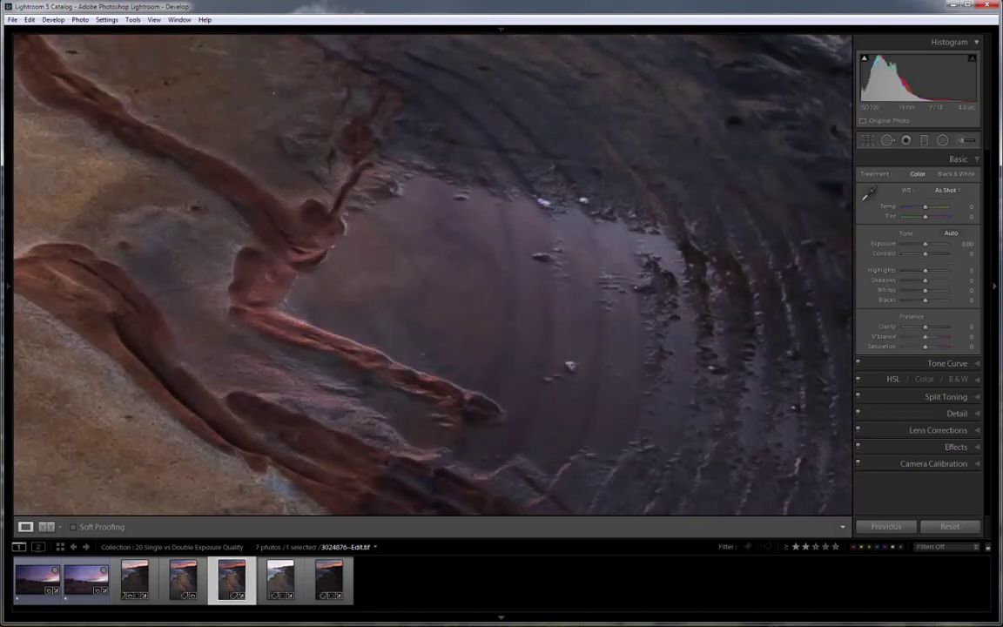
pyautogui.press('Left')
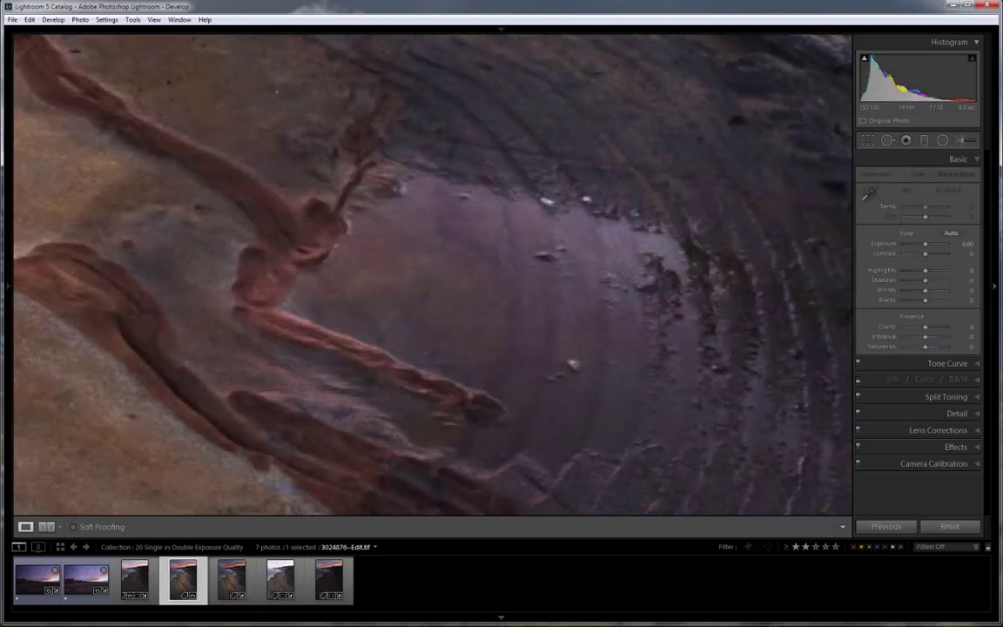
pyautogui.press('Right')
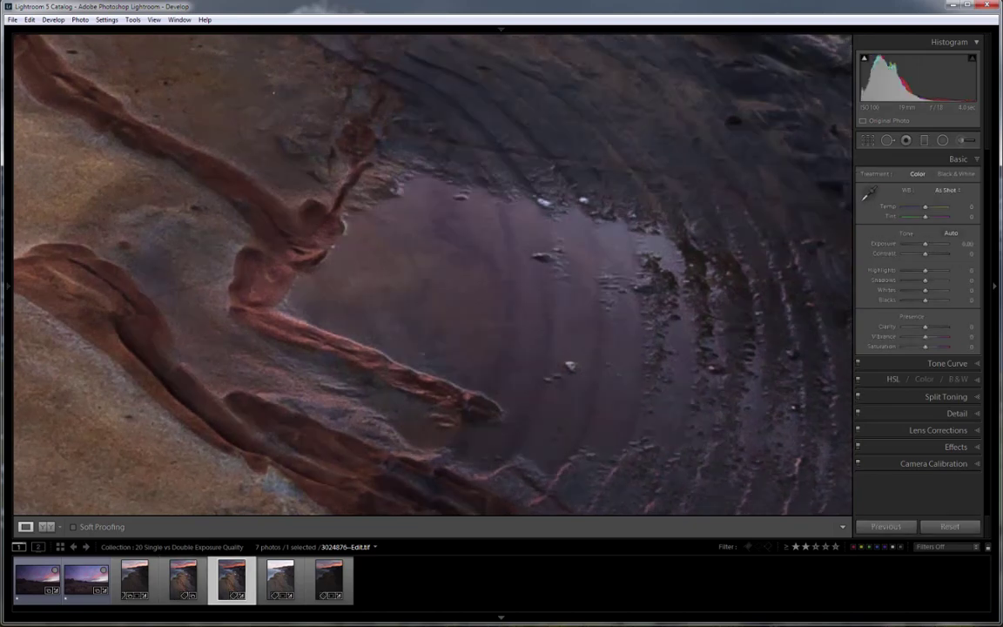
pyautogui.click(479, 322)
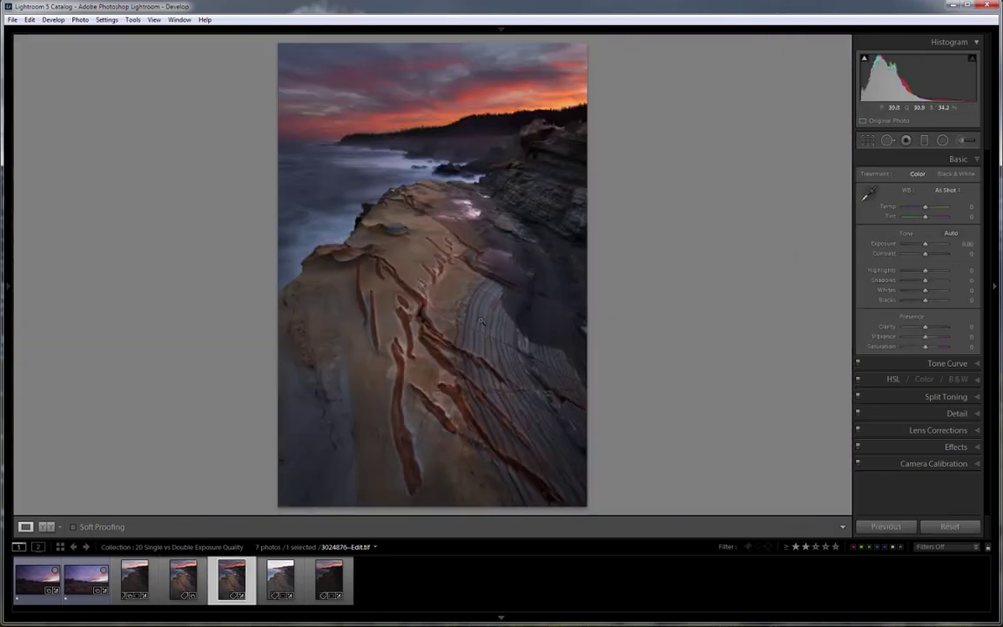